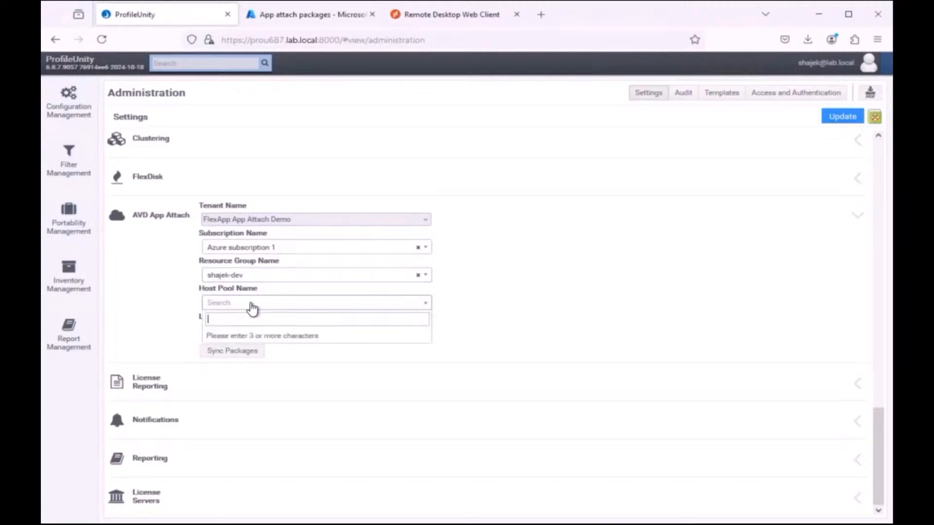
Step: Set the AVD App Attach host pool to sh-desk2 and the location to East US
{"action": "type", "text": "sh-"}
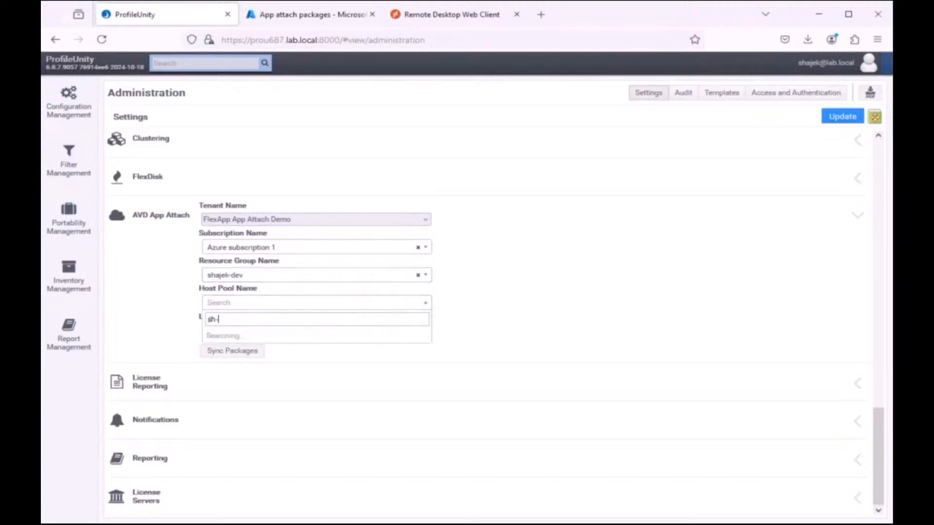
{"action": "left_click", "coordinate": [240, 334]}
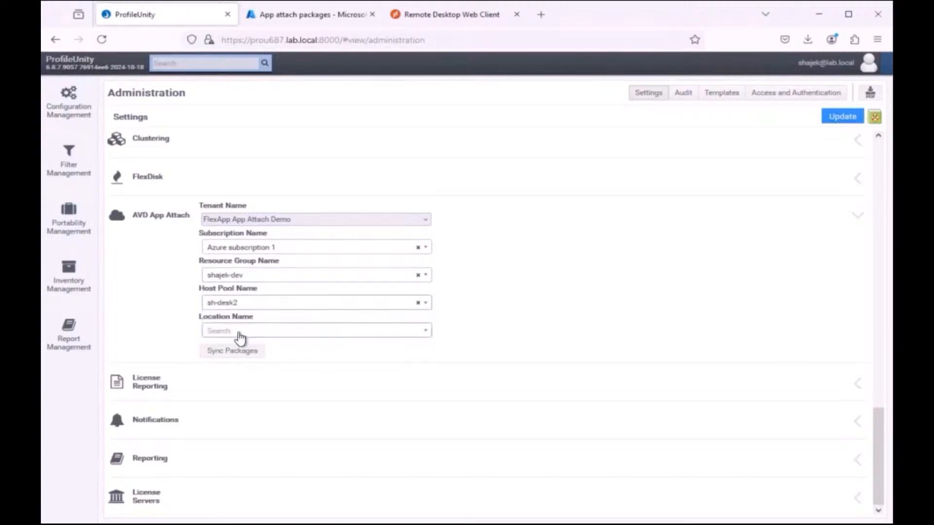
{"action": "left_click", "coordinate": [240, 334]}
{"action": "type", "text": "east"}
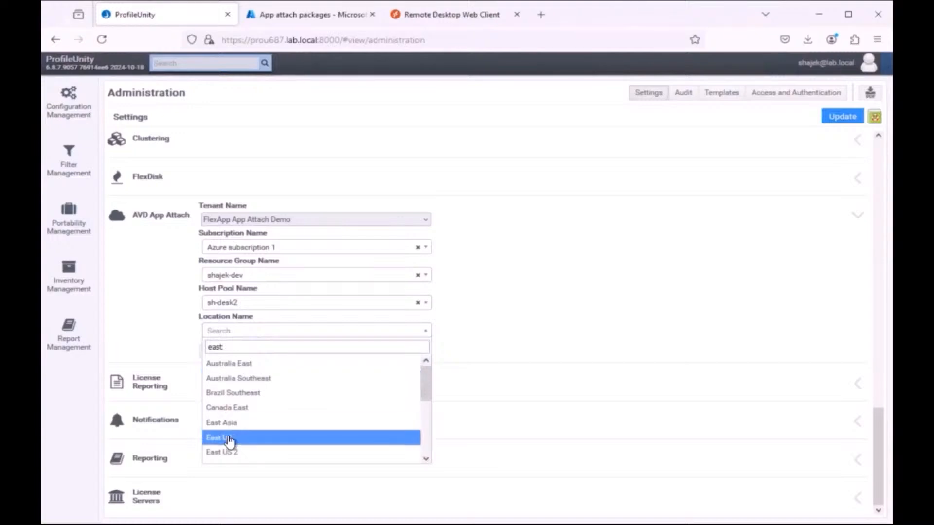
{"action": "left_click", "coordinate": [229, 436]}
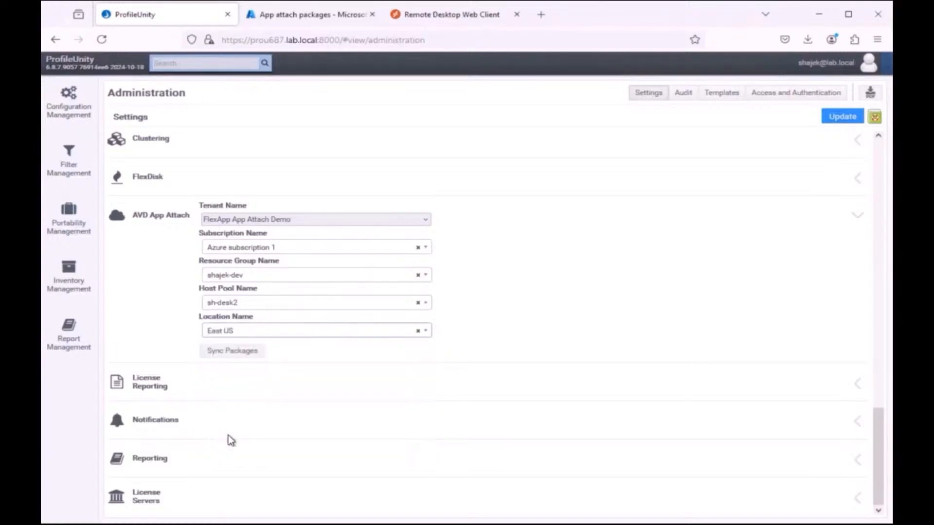
Step: Save the AVD App Attach settings and sync the packages
{"action": "left_click", "coordinate": [841, 121]}
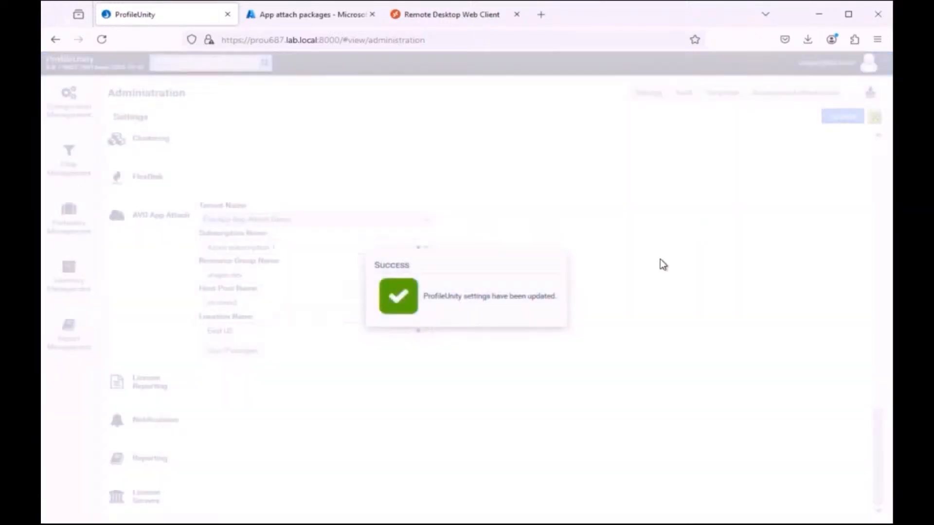
{"action": "left_click", "coordinate": [243, 351]}
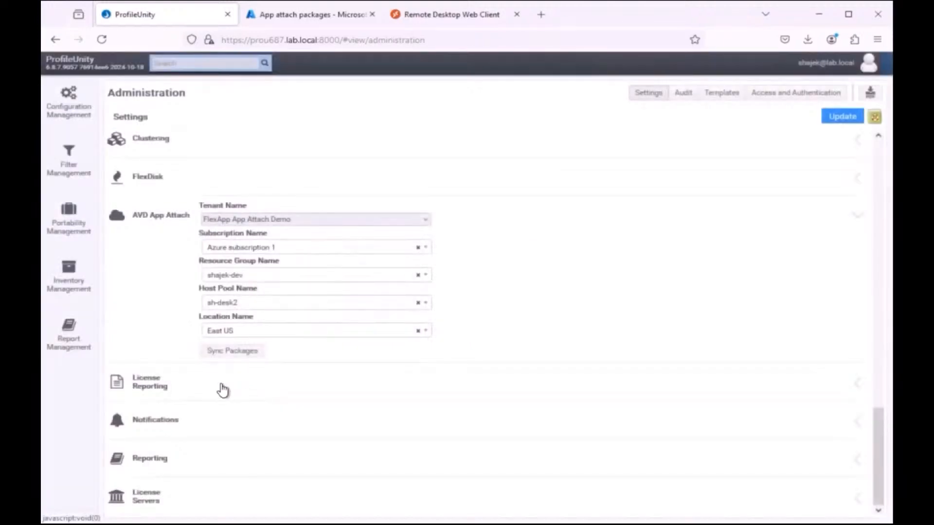
Step: Compare the FlexApp inventory's item count with the refreshed list of app attach packages in Azure
{"action": "left_click", "coordinate": [61, 274]}
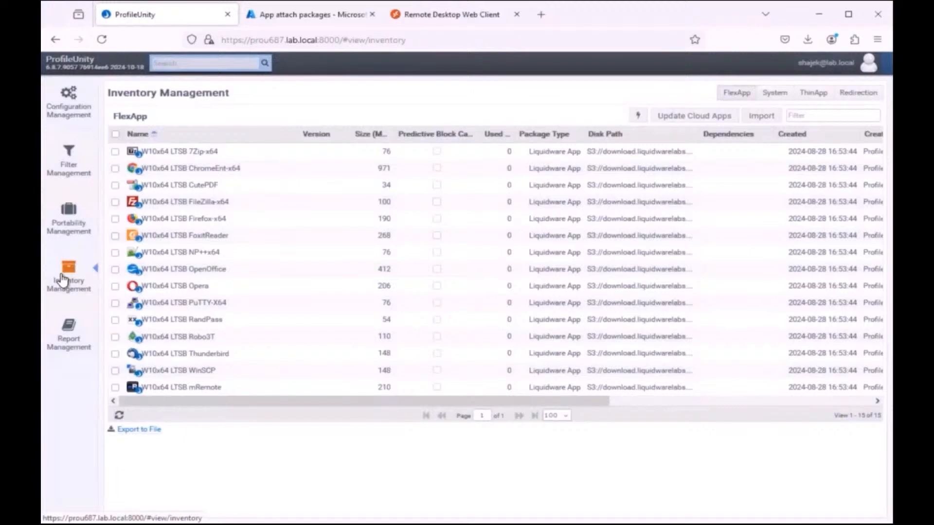
{"action": "double_click", "coordinate": [867, 417]}
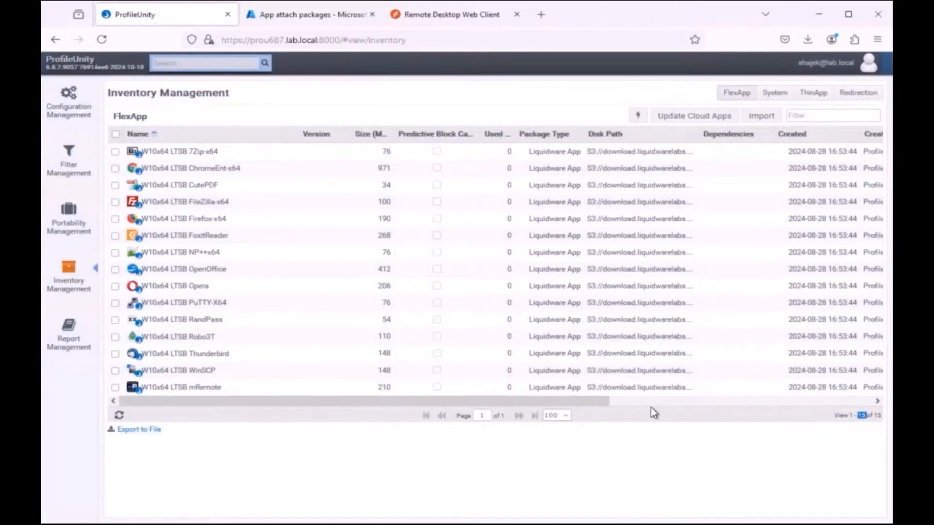
{"action": "left_click", "coordinate": [341, 16]}
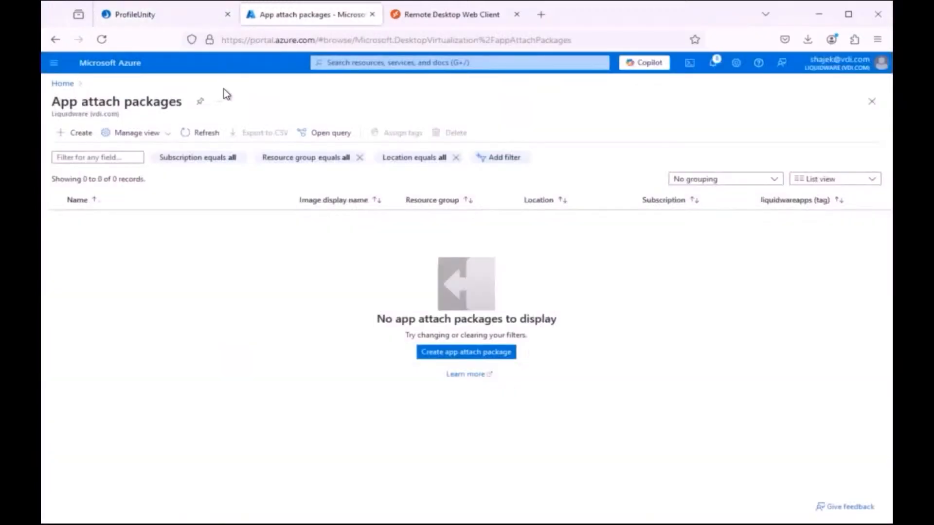
{"action": "left_click", "coordinate": [201, 132]}
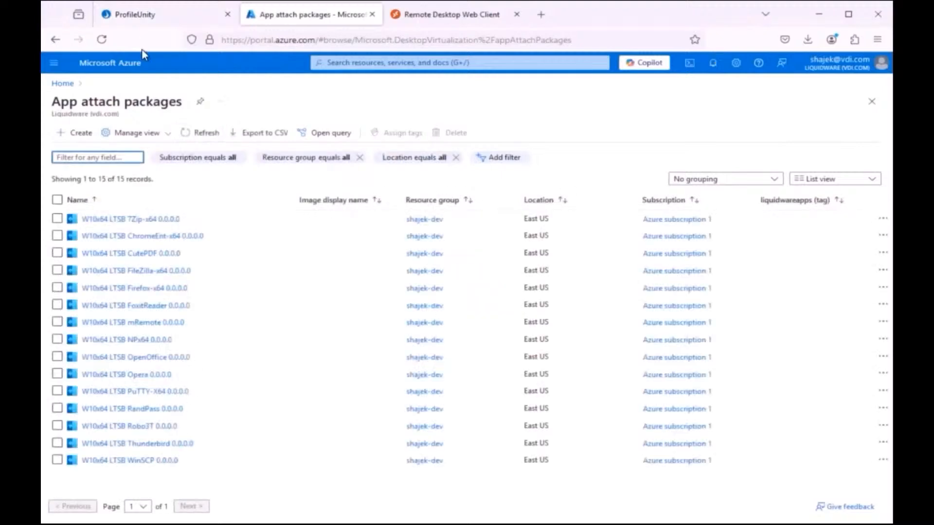
{"action": "double_click", "coordinate": [104, 178]}
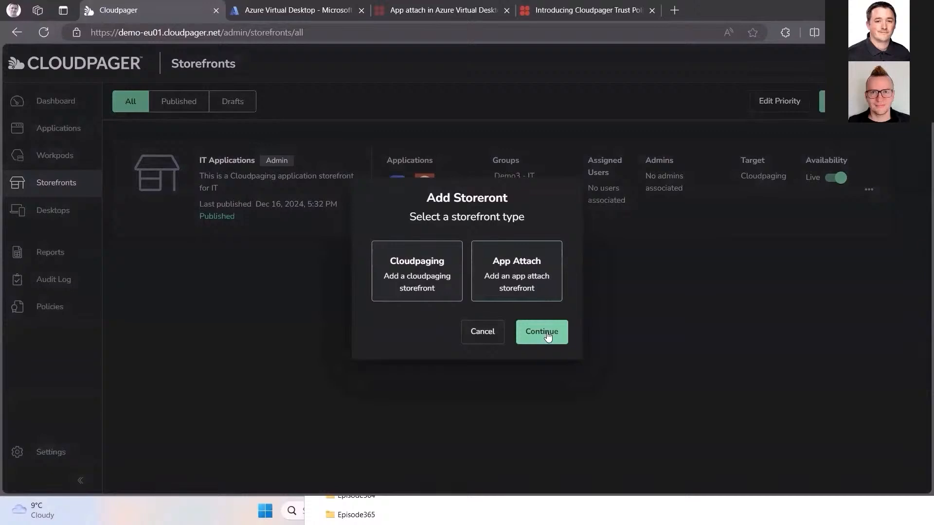
Step: Start an App Attach storefront named Contractors, described as "Set of applications required by our contractors", and fill in the Azure subscription ID
{"action": "left_click", "coordinate": [547, 335]}
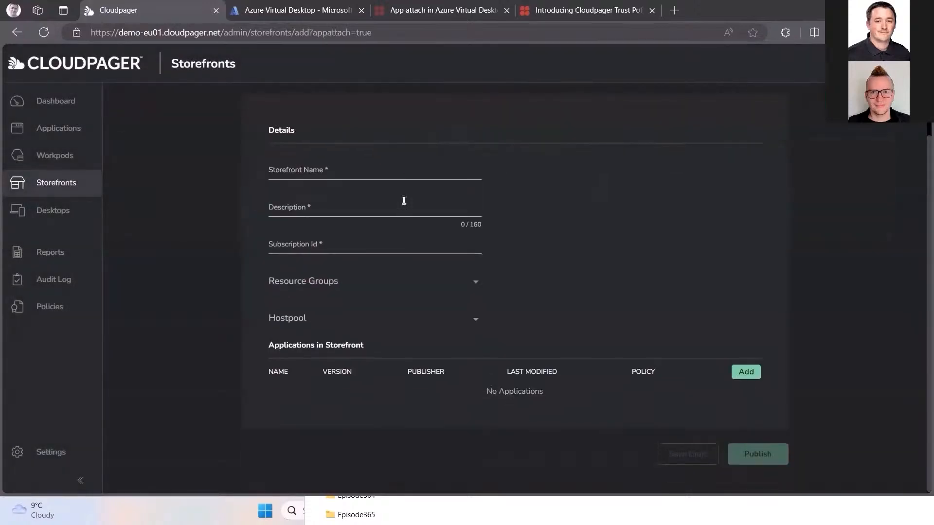
{"action": "left_click", "coordinate": [393, 173]}
{"action": "type", "text": "Contractors"}
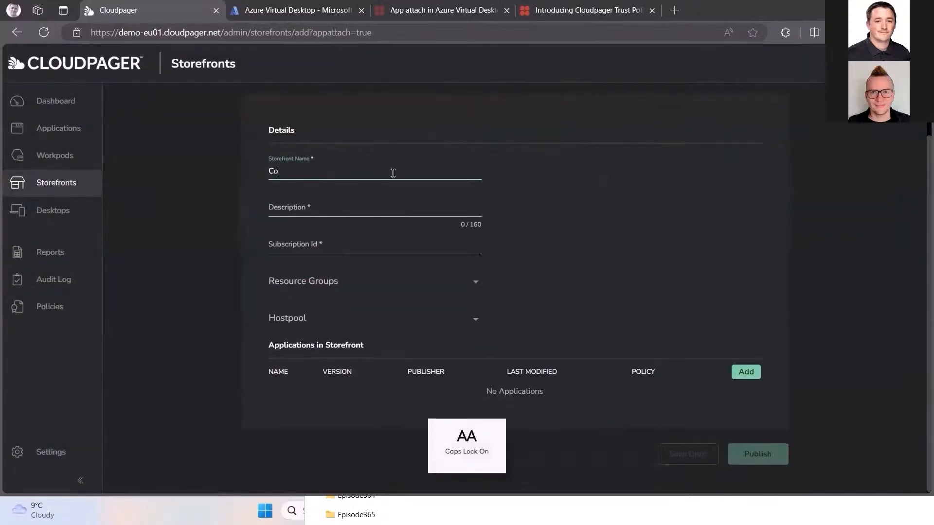
{"action": "key", "text": "Tab"}
{"action": "type", "text": "Set of applications required by our contractors"}
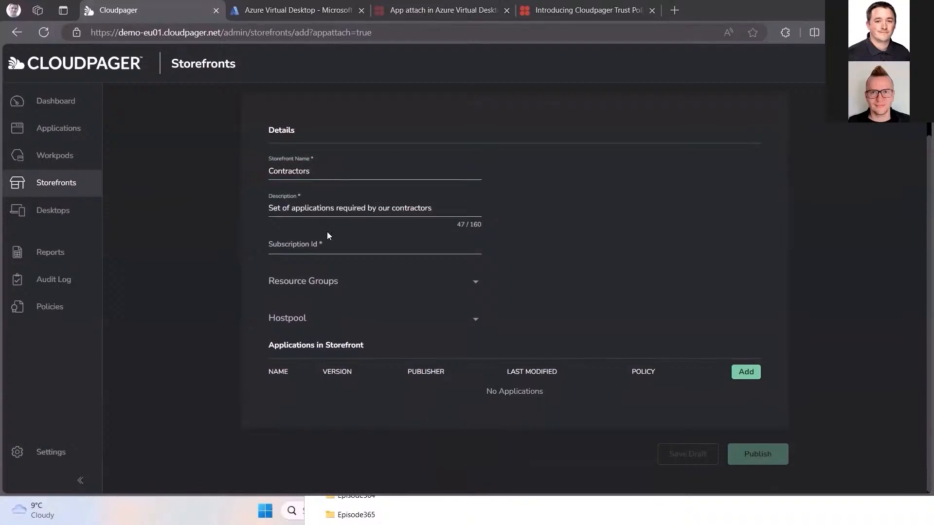
{"action": "left_click", "coordinate": [327, 245]}
{"action": "type", "text": "55e35f1d-511a-4de8-be3e-f5c35c2f7be8"}
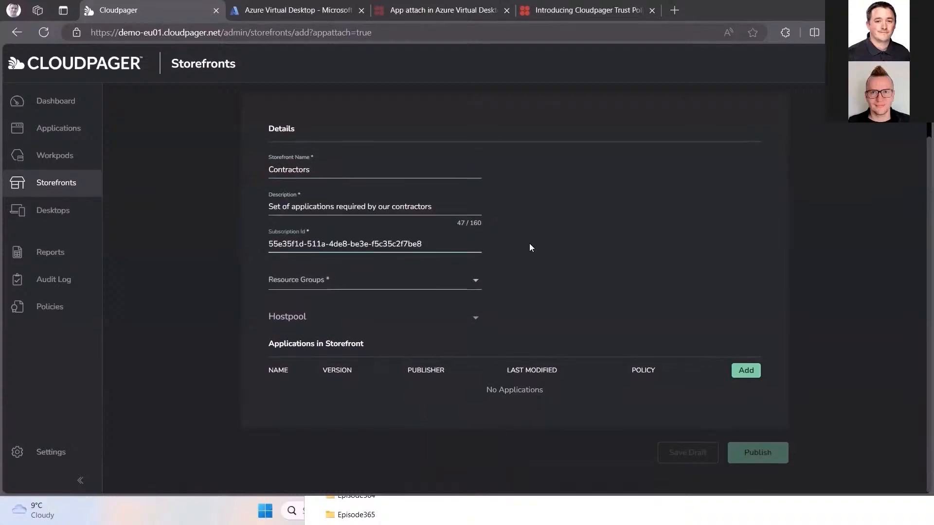
Step: Assign the storefront to resource group NorthEU and host pool pool-ms-northeu-w11
{"action": "left_click", "coordinate": [475, 287]}
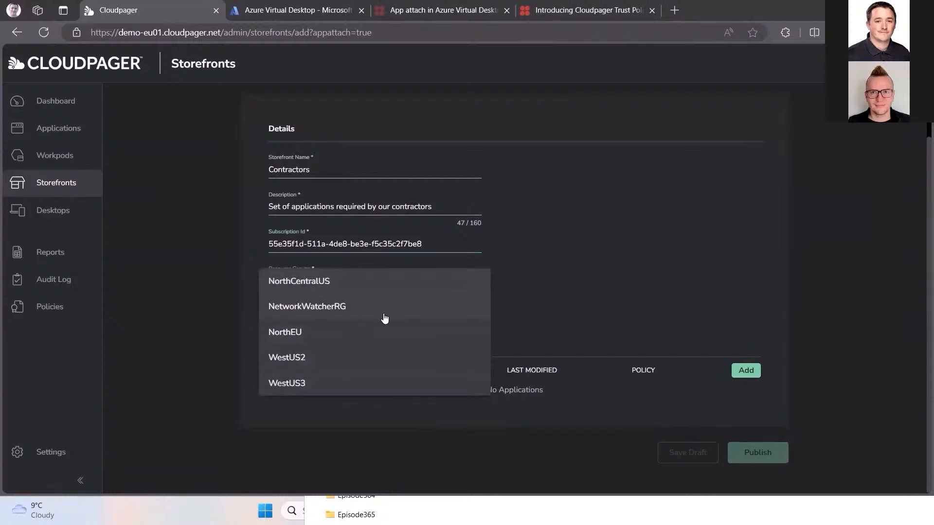
{"action": "left_click", "coordinate": [337, 335]}
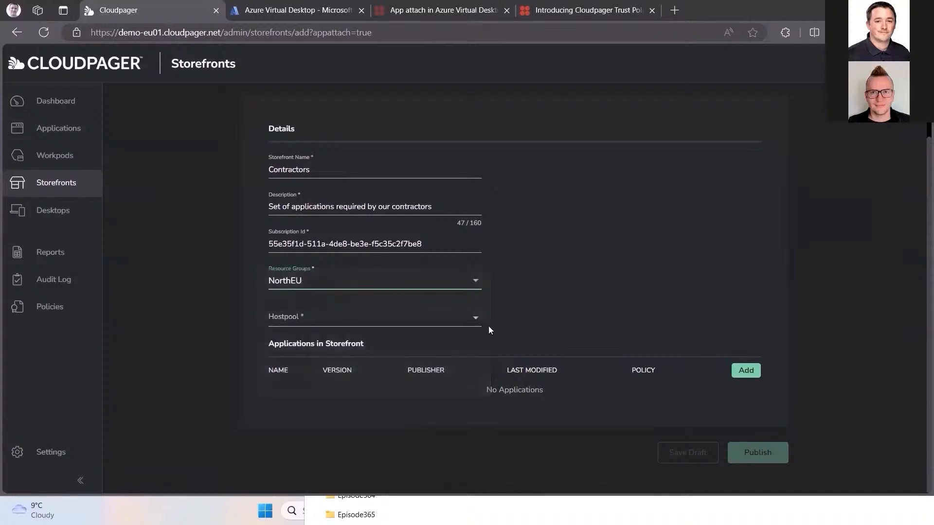
{"action": "left_click", "coordinate": [475, 318]}
{"action": "left_click", "coordinate": [387, 348]}
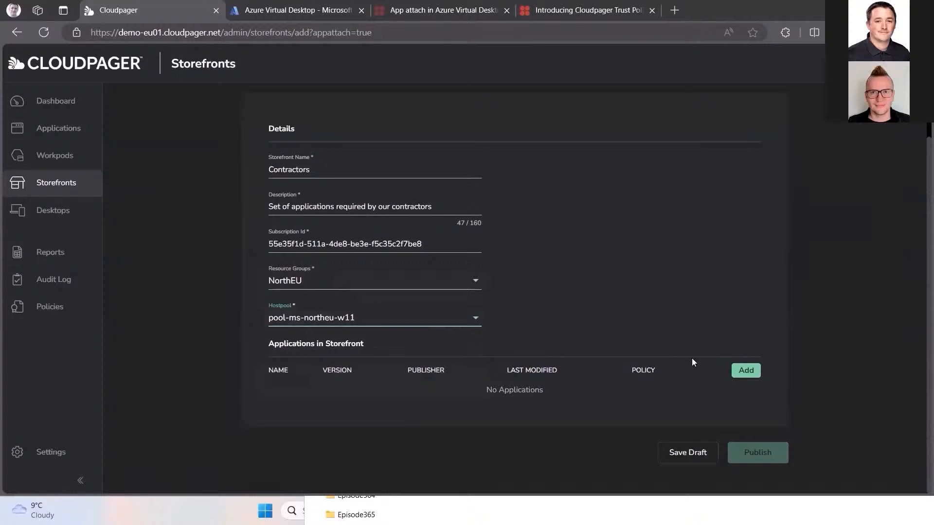
Step: Add 7Zip 24.09, Chrome 109, FuzzyLookup, Adobe Reader 2024 and Bloomberg Terminal 131.3 to the storefront's applications
{"action": "left_click", "coordinate": [747, 371]}
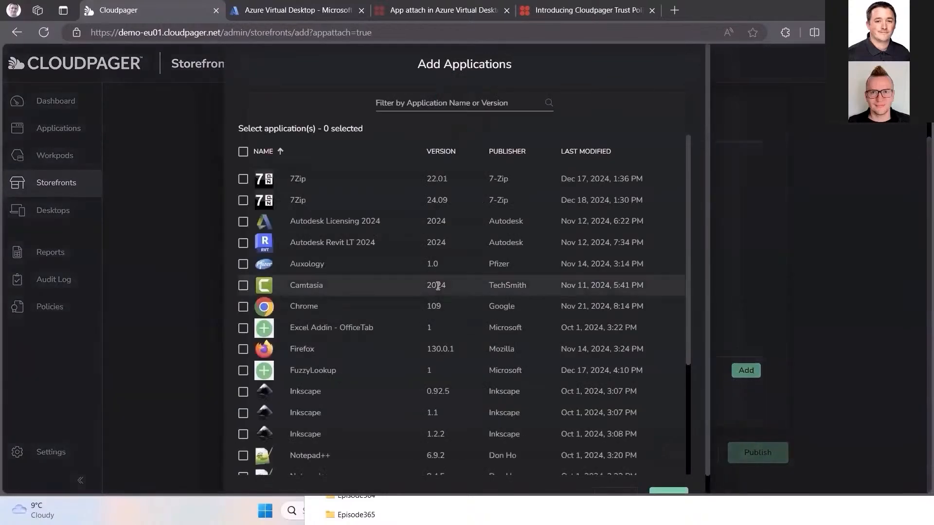
{"action": "left_click", "coordinate": [243, 200]}
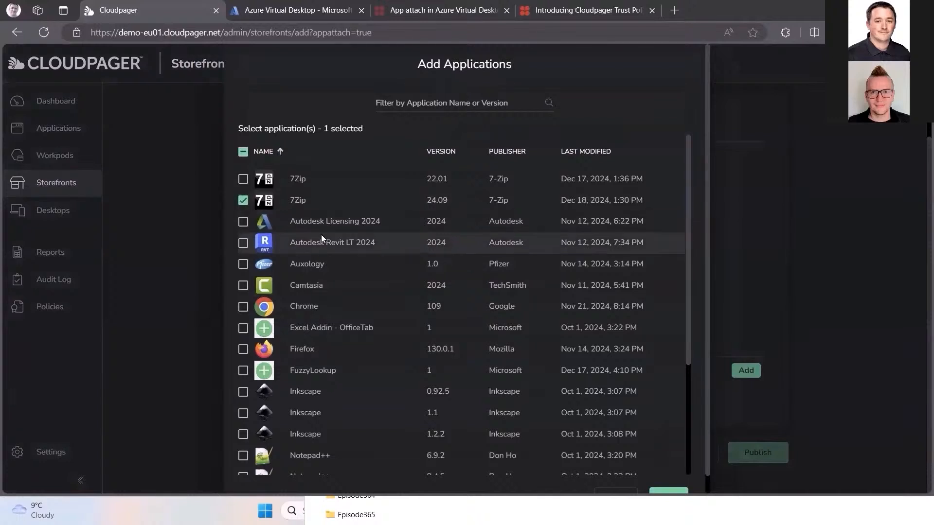
{"action": "scroll", "coordinate": [321, 236], "scroll_direction": "down", "scroll_amount": 1}
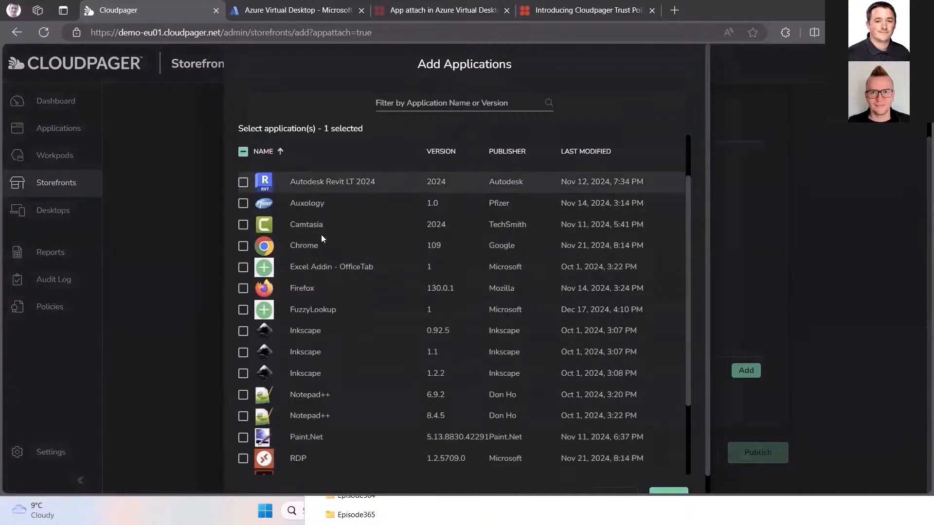
{"action": "left_click", "coordinate": [243, 246]}
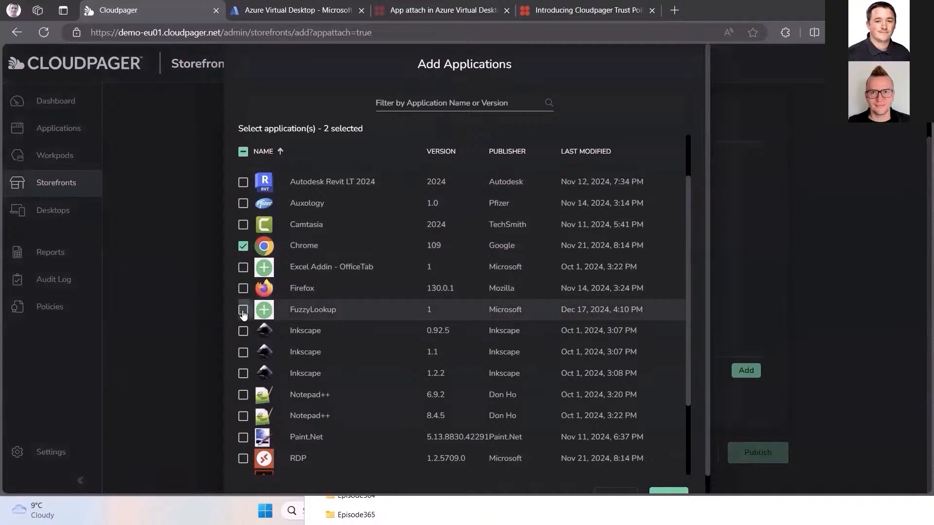
{"action": "scroll", "coordinate": [367, 309], "scroll_direction": "down", "scroll_amount": 2}
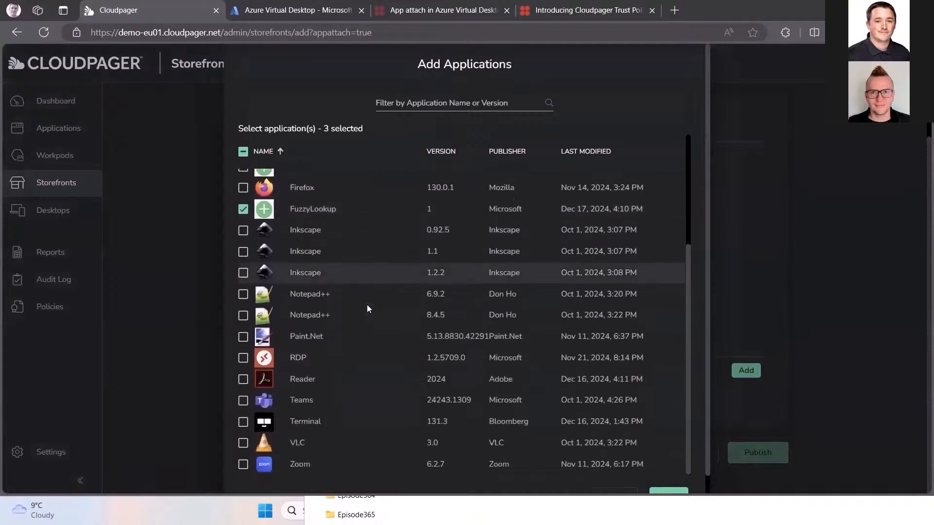
{"action": "left_click", "coordinate": [244, 379]}
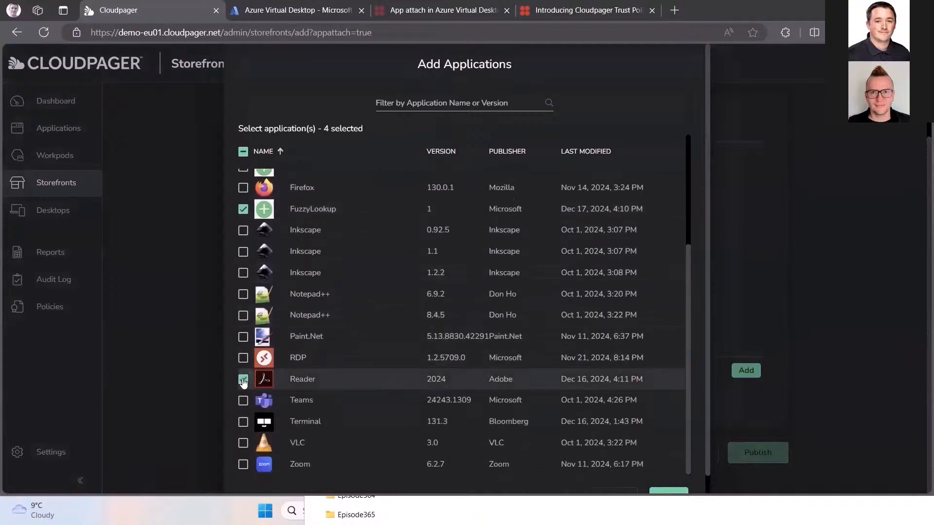
{"action": "left_click", "coordinate": [244, 422]}
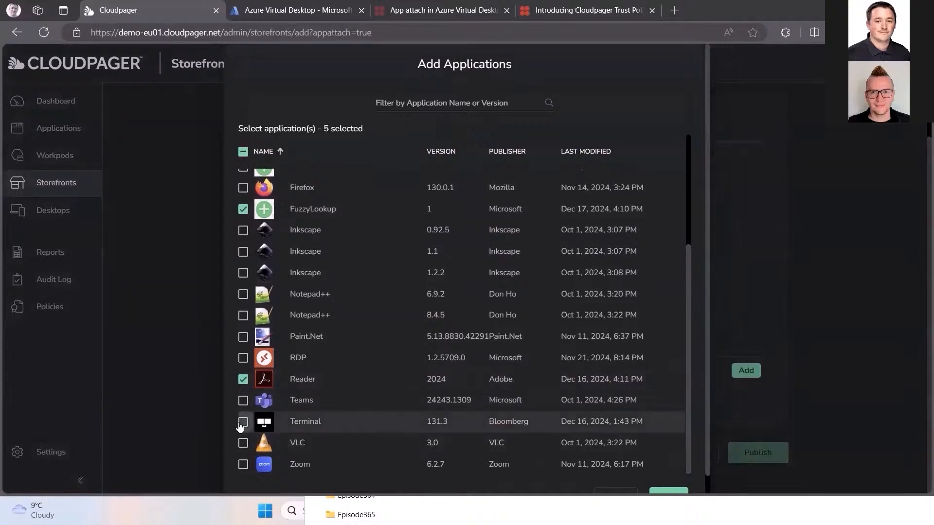
{"action": "left_click", "coordinate": [668, 493]}
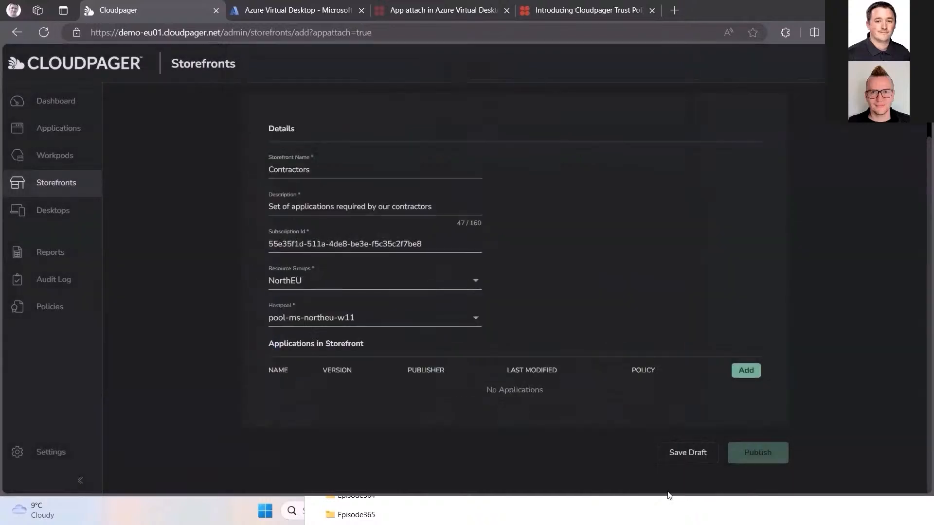
Step: Publish the storefront with the comment "New Contractors Storefront"
{"action": "scroll", "coordinate": [624, 367], "scroll_direction": "down", "scroll_amount": 2}
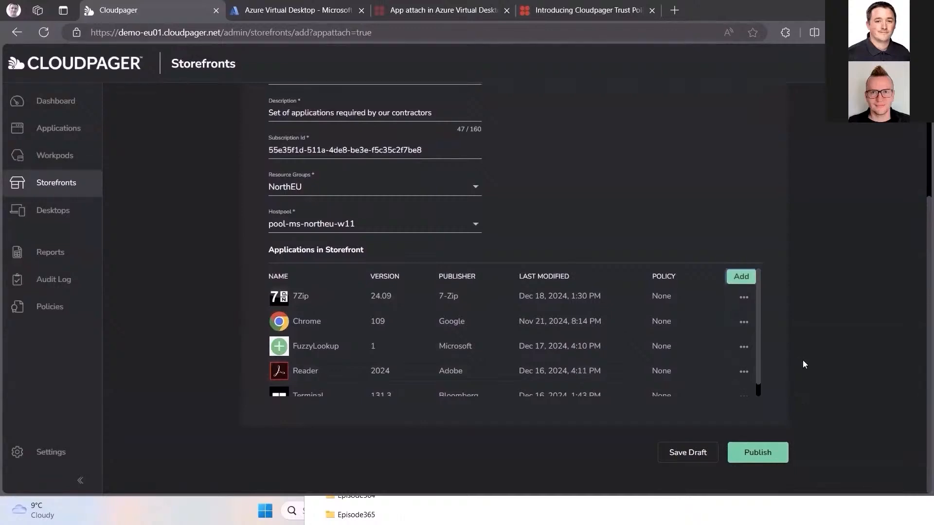
{"action": "left_click", "coordinate": [780, 461]}
{"action": "key", "text": "Caps_Lock"}
{"action": "type", "text": "N"}
{"action": "key", "text": "Caps_Lock"}
{"action": "type", "text": "ew "}
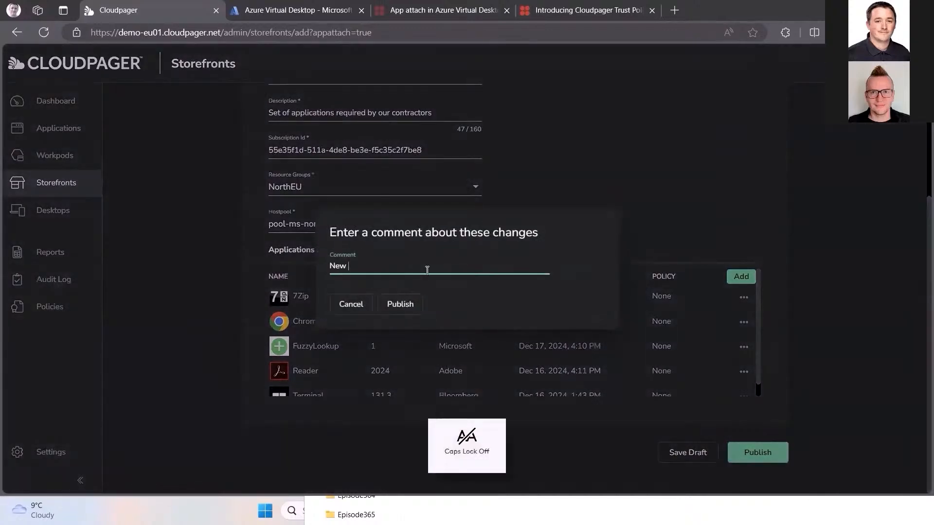
{"action": "type", "text": "Contractor"}
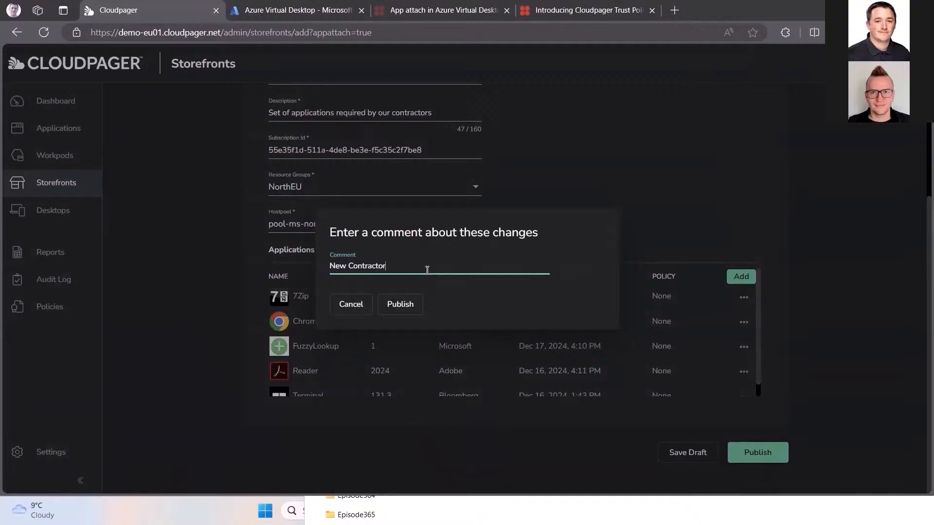
{"action": "type", "text": "s Storefront"}
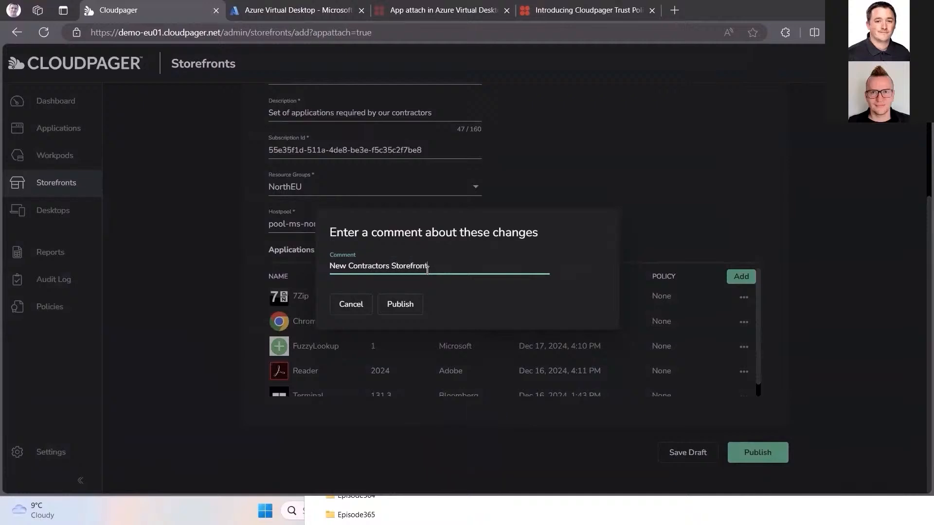
{"action": "left_click", "coordinate": [403, 305]}
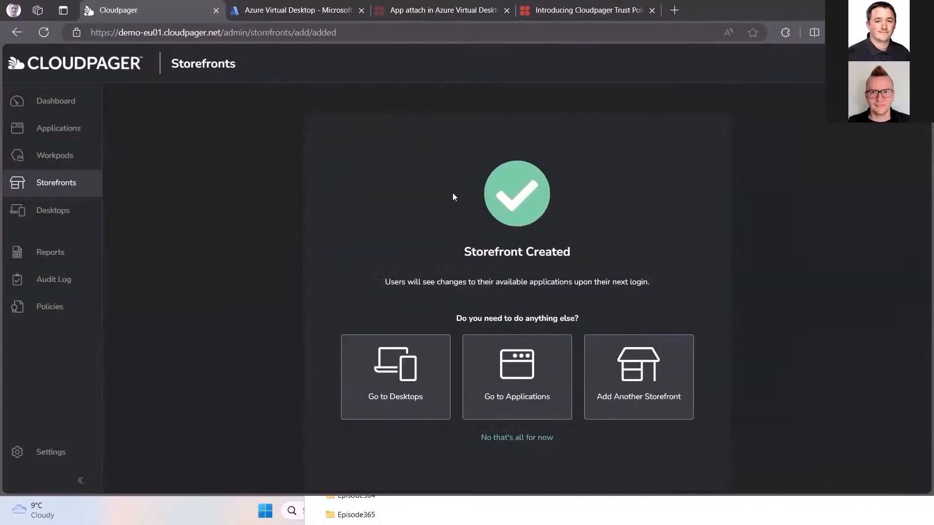
Step: Switch to Azure Virtual Desktop and refresh the App attach list to check for the published storefront applications
{"action": "left_click", "coordinate": [327, 11]}
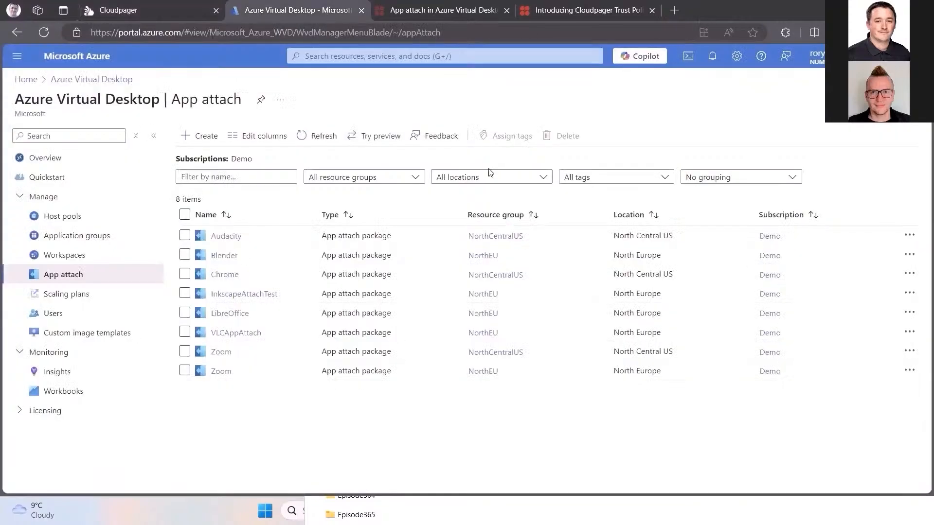
{"action": "left_click", "coordinate": [321, 138]}
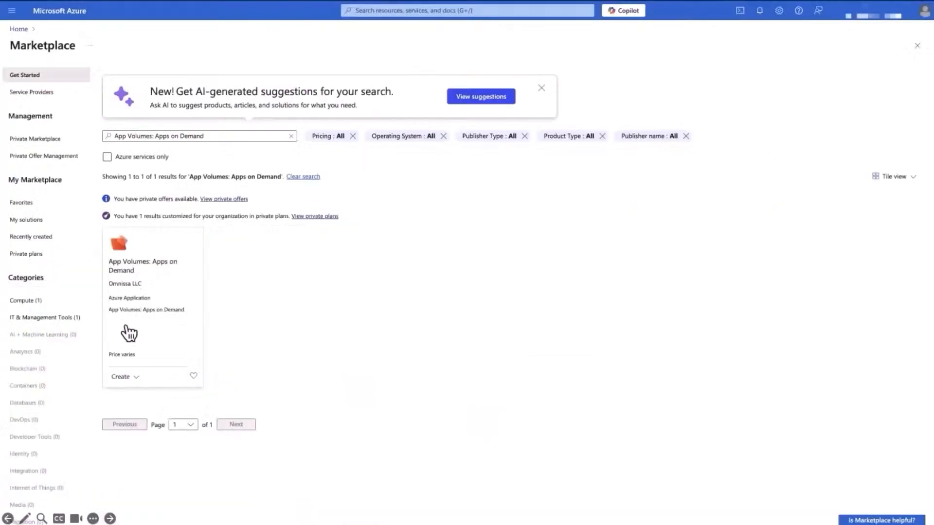
Step: Start creating App Volumes: Apps on Demand from the Azure Marketplace with the App Volumes 2412 plan
{"action": "left_click", "coordinate": [124, 377]}
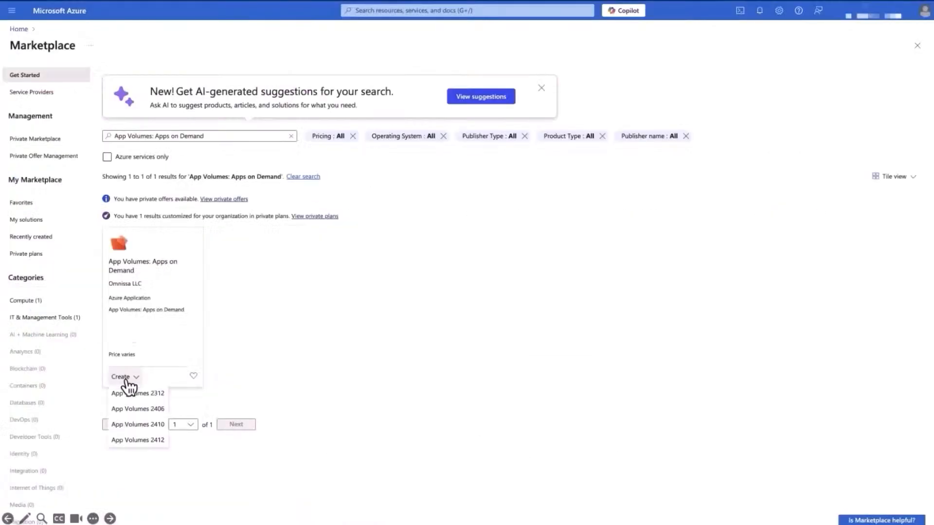
{"action": "left_click", "coordinate": [129, 440]}
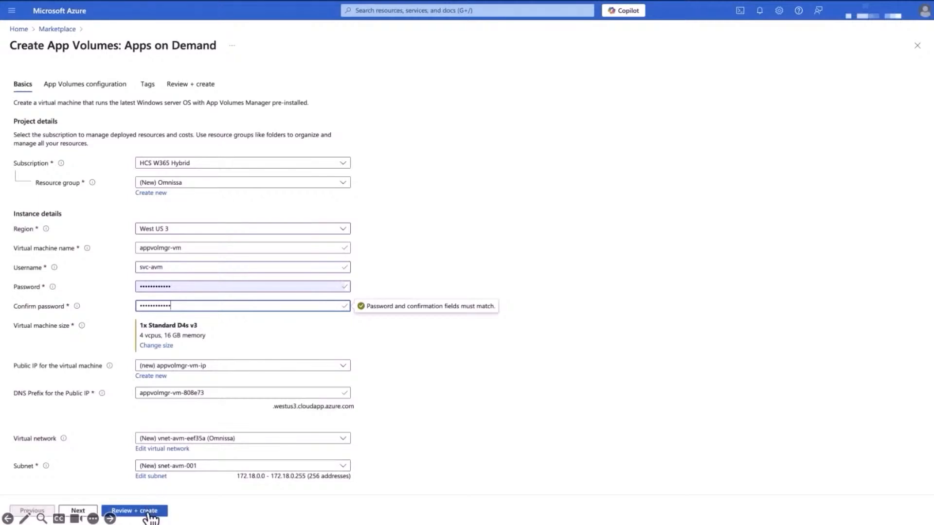
Step: Continue to the App Volumes configuration and enable AVD integration
{"action": "left_click", "coordinate": [78, 511]}
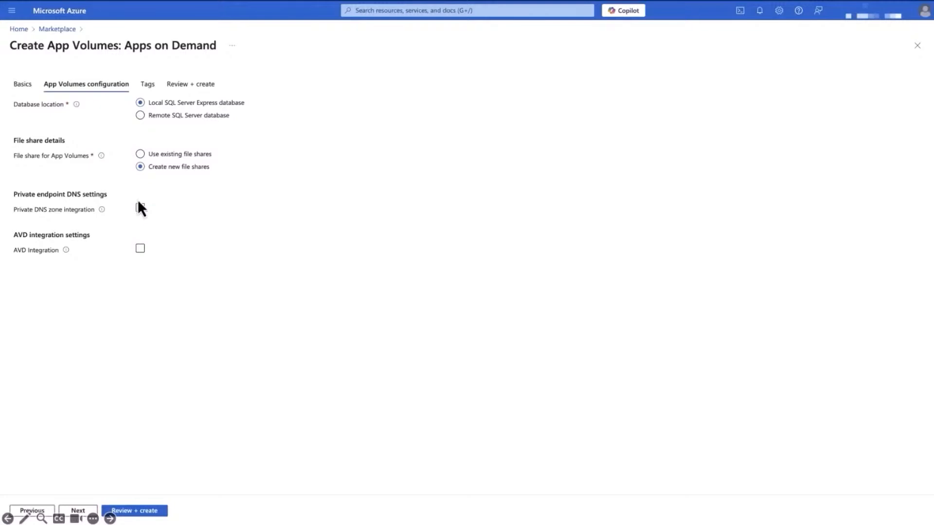
{"action": "left_click", "coordinate": [141, 249]}
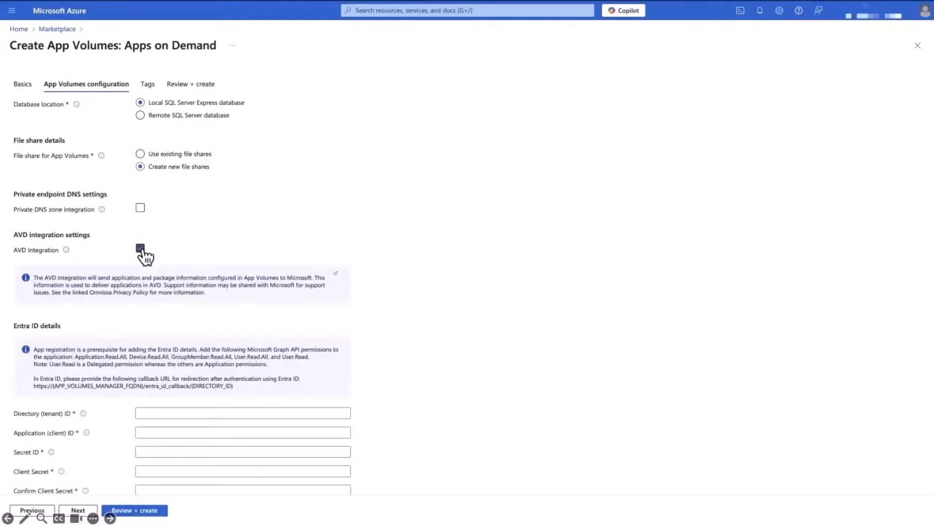
Step: Enter the Entra ID directory ID, application ID, secret ID, client secret and its confirmation, and submit the deployment for review and creation
{"action": "scroll", "coordinate": [161, 429], "scroll_direction": "down", "scroll_amount": 3}
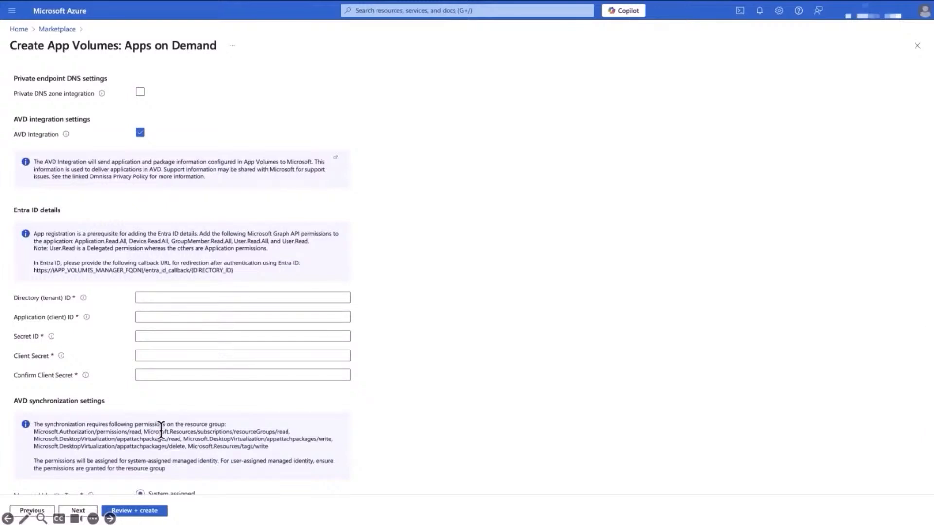
{"action": "scroll", "coordinate": [161, 429], "scroll_direction": "down", "scroll_amount": 1}
{"action": "left_click", "coordinate": [261, 254]}
{"action": "key", "text": "super+v"}
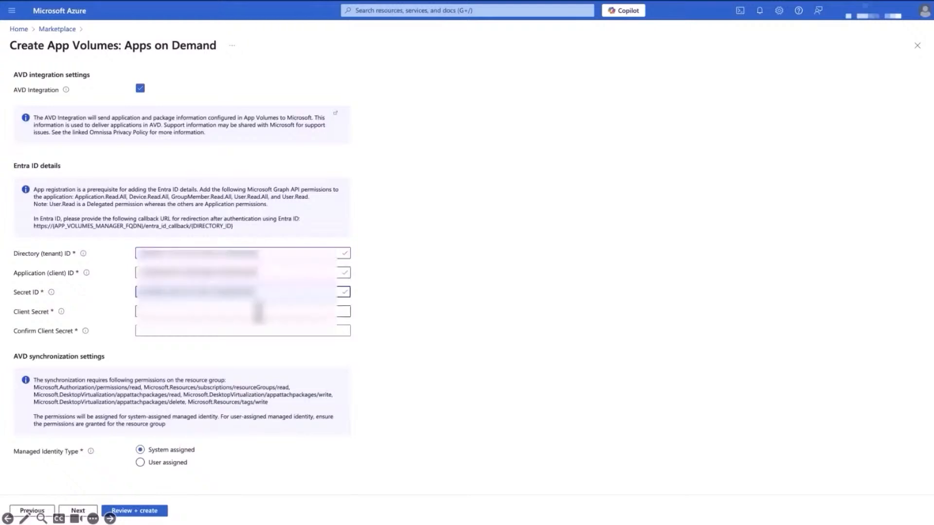
{"action": "left_click", "coordinate": [258, 311]}
{"action": "key", "text": "super+v"}
{"action": "left_click", "coordinate": [238, 332]}
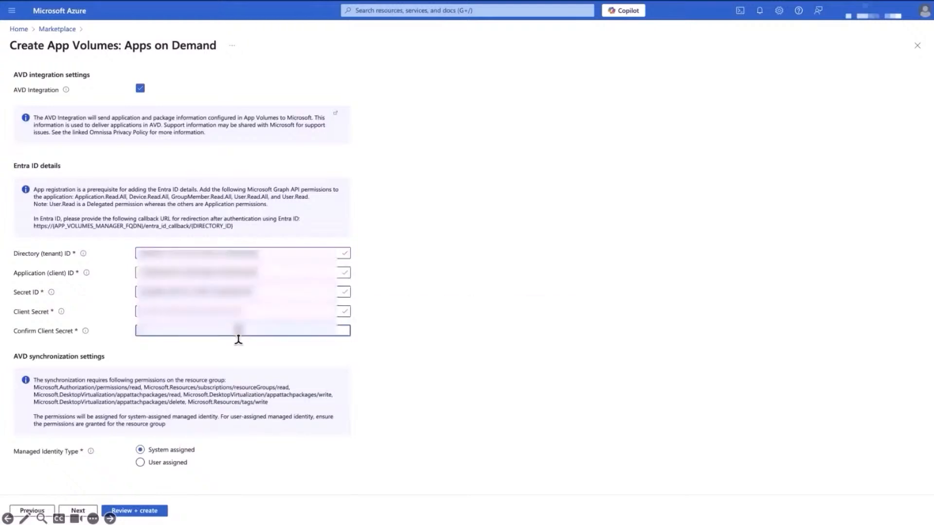
{"action": "key", "text": "super+v"}
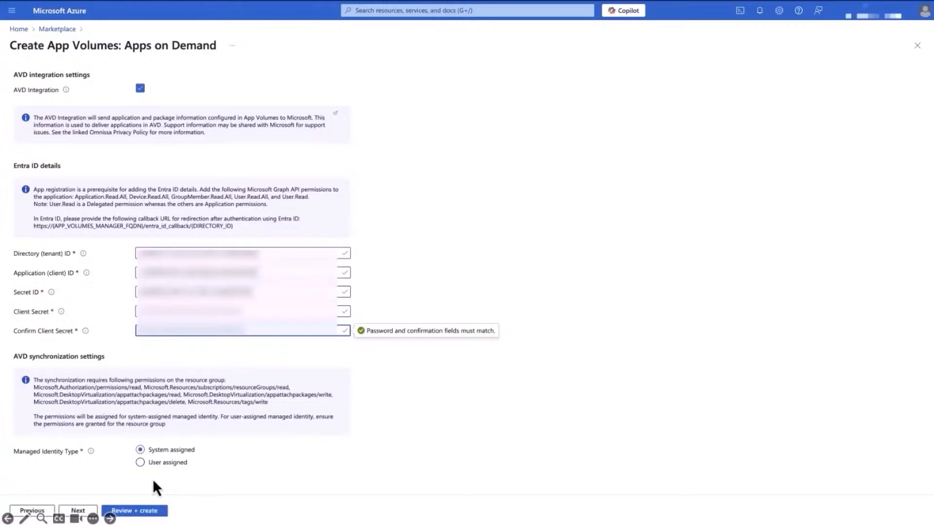
{"action": "left_click", "coordinate": [113, 513]}
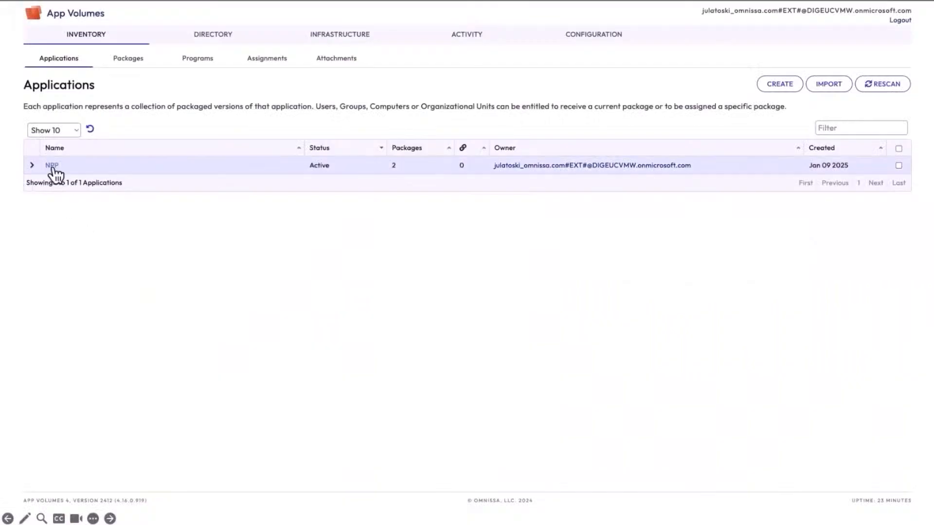
Step: In App Volumes Manager, set package npp784 as the current package of the NPP application and dismiss the notification
{"action": "left_click", "coordinate": [52, 166]}
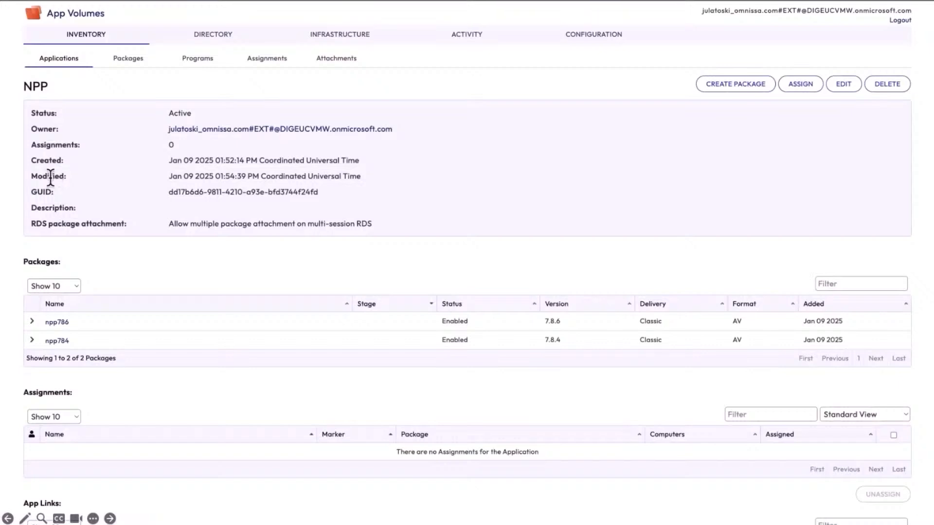
{"action": "left_click", "coordinate": [32, 340]}
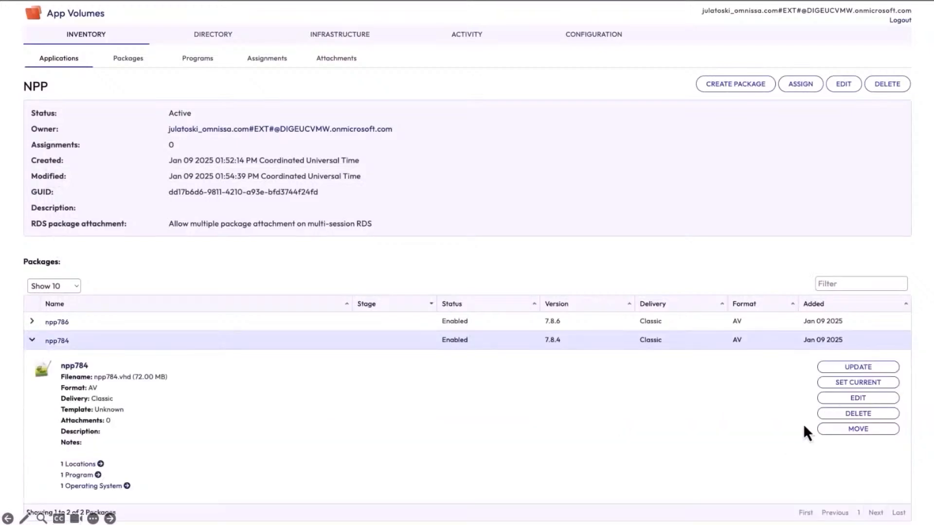
{"action": "left_click", "coordinate": [844, 383]}
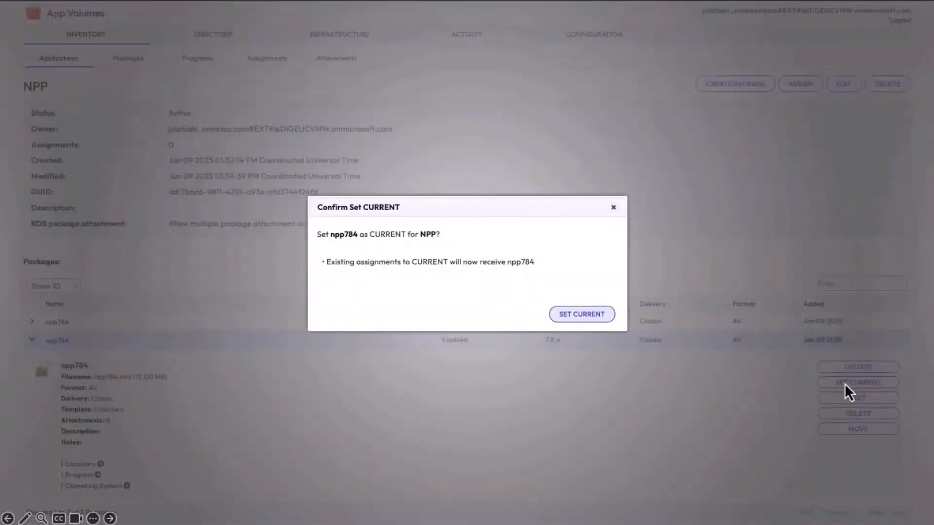
{"action": "left_click", "coordinate": [605, 317]}
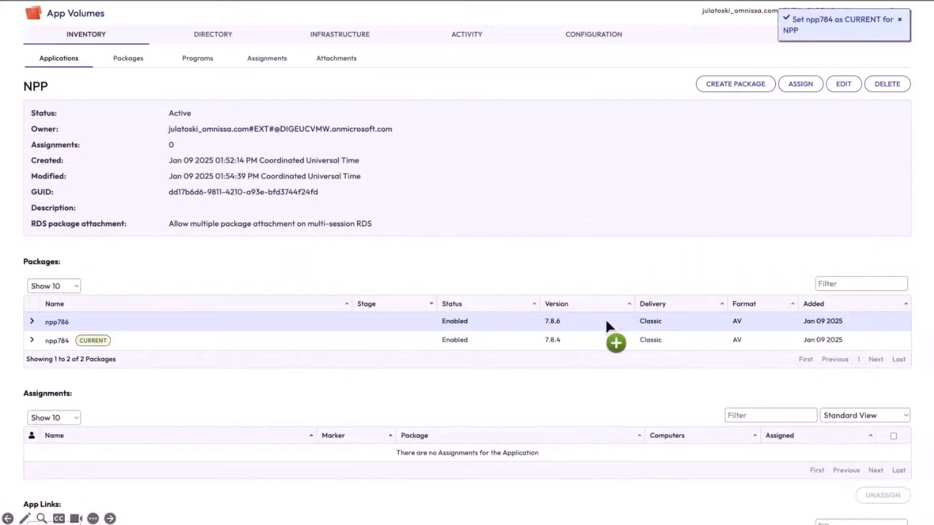
{"action": "left_click", "coordinate": [899, 21]}
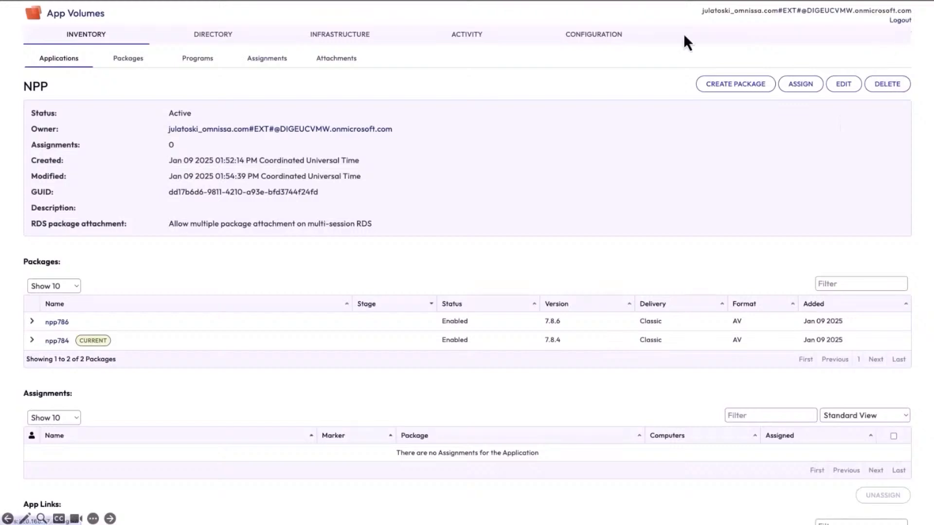